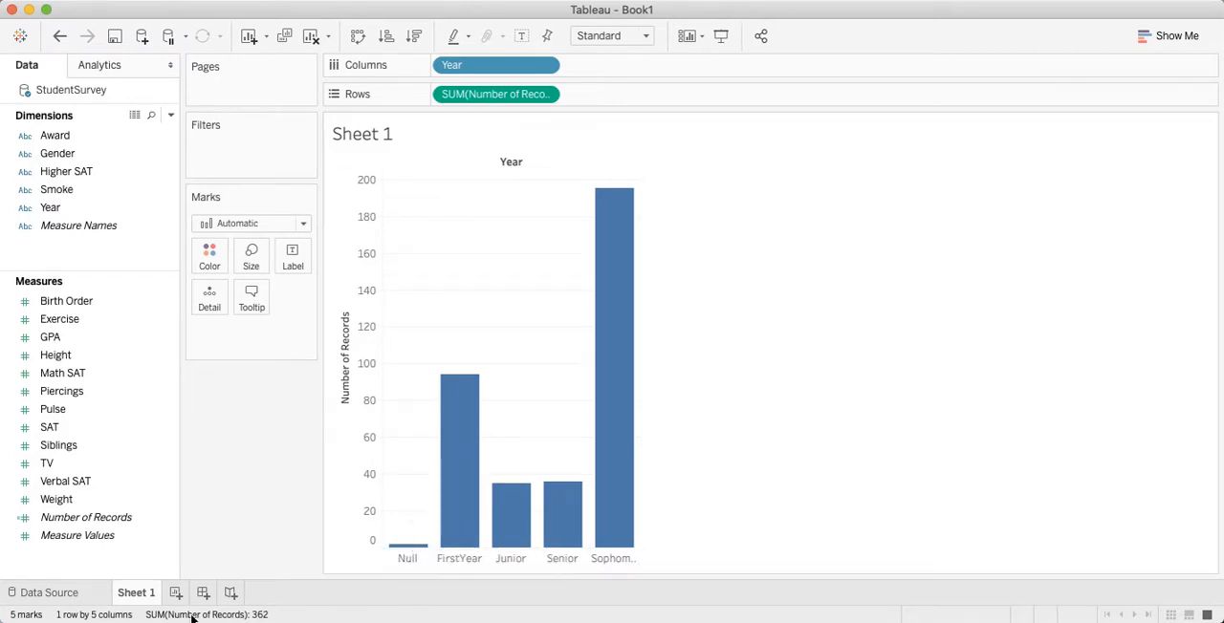
Step: Add a data source filter on the Year field that excludes Null values, and return to Sheet 1
click(48, 593)
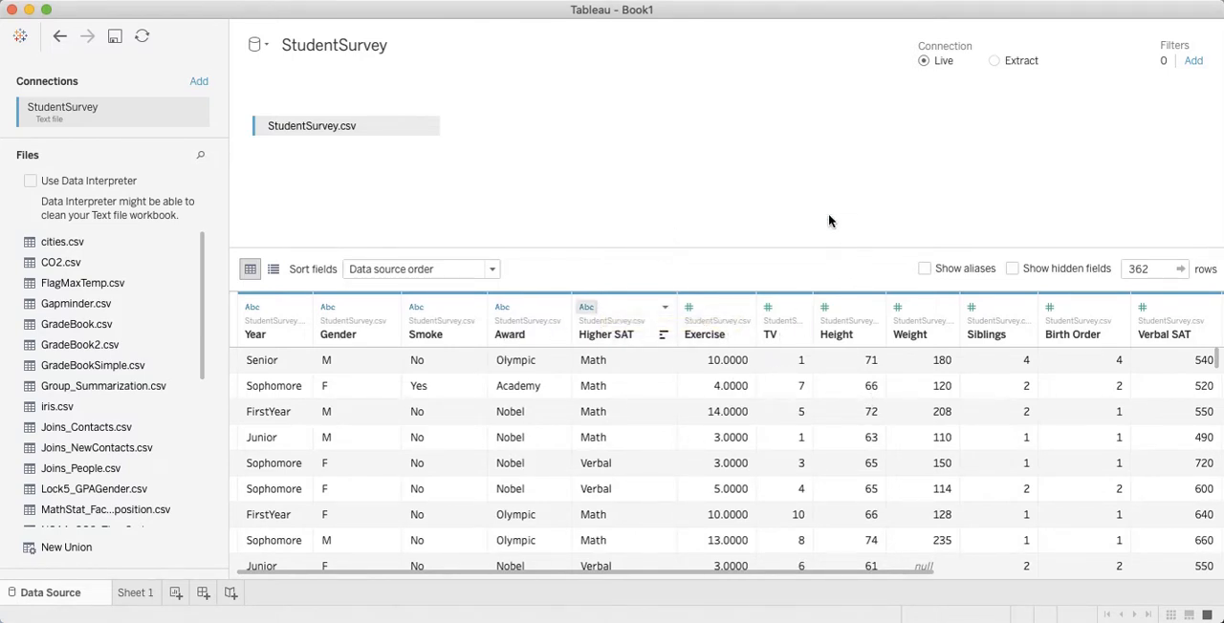
click(1193, 61)
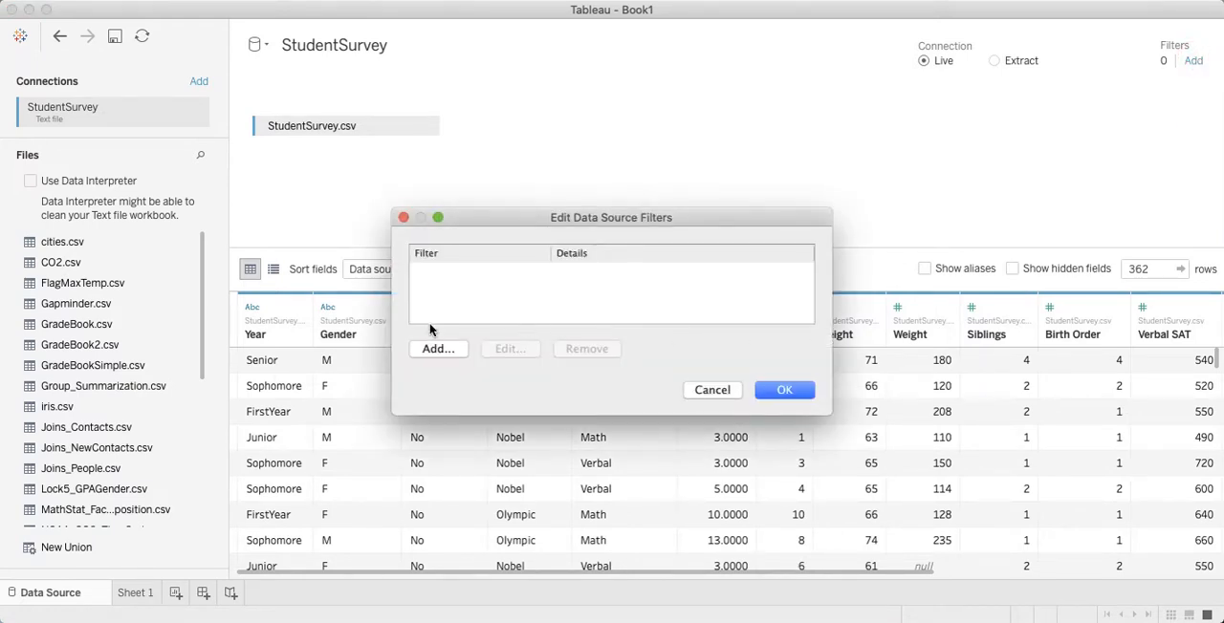
click(435, 350)
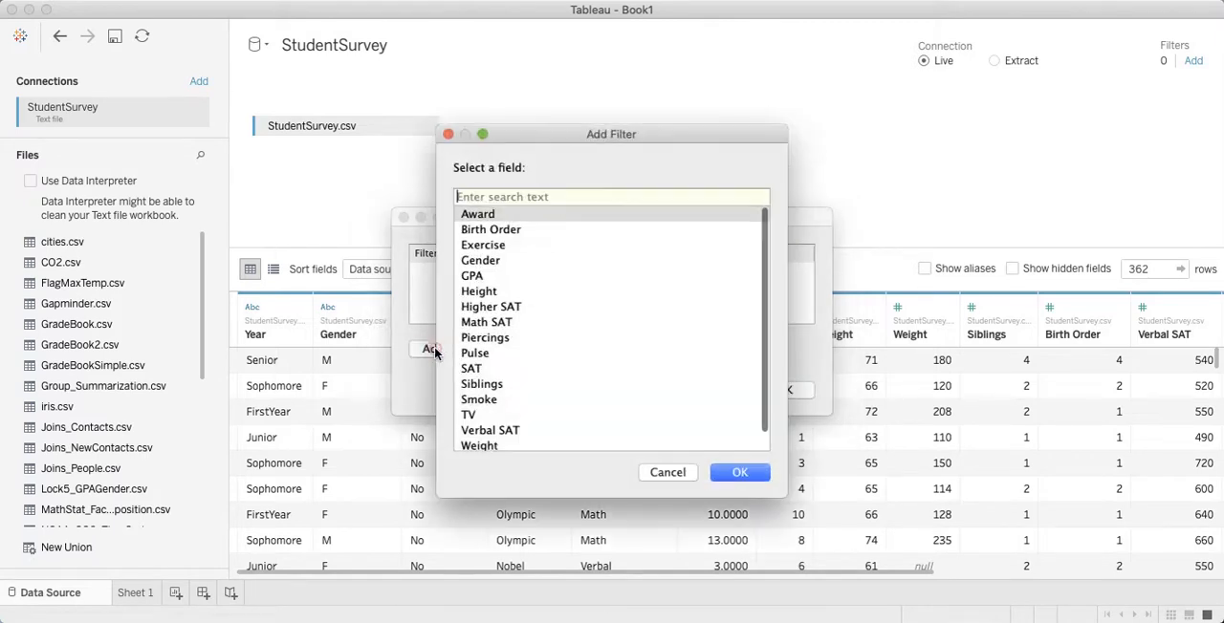
scroll(583, 346, down, 1)
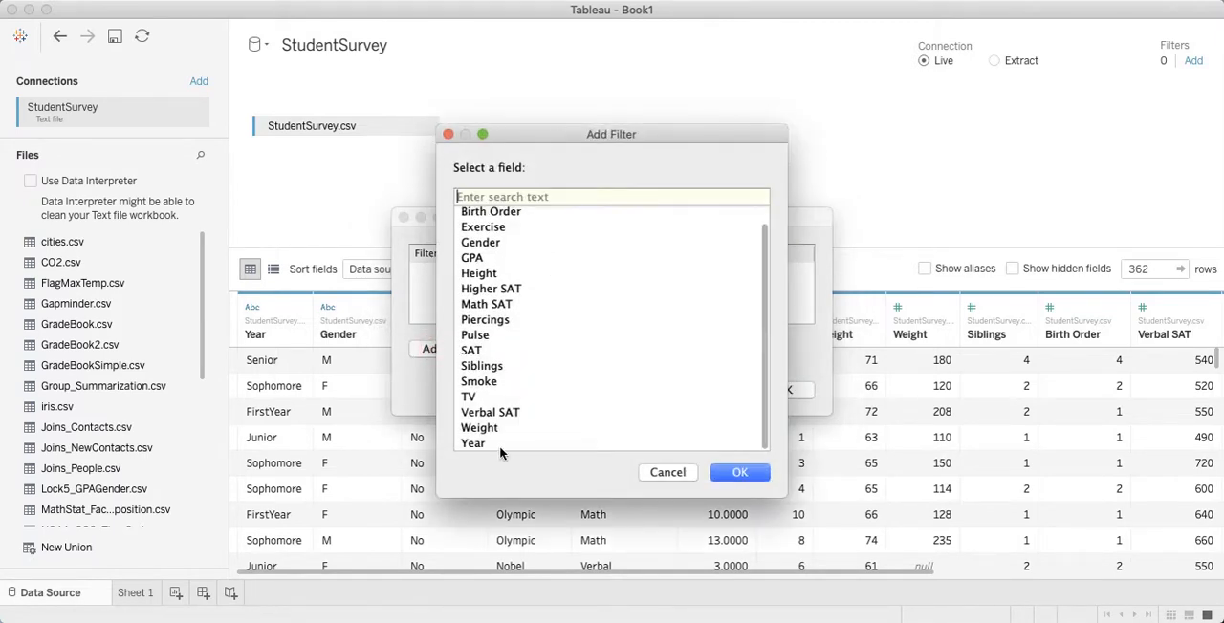
click(473, 445)
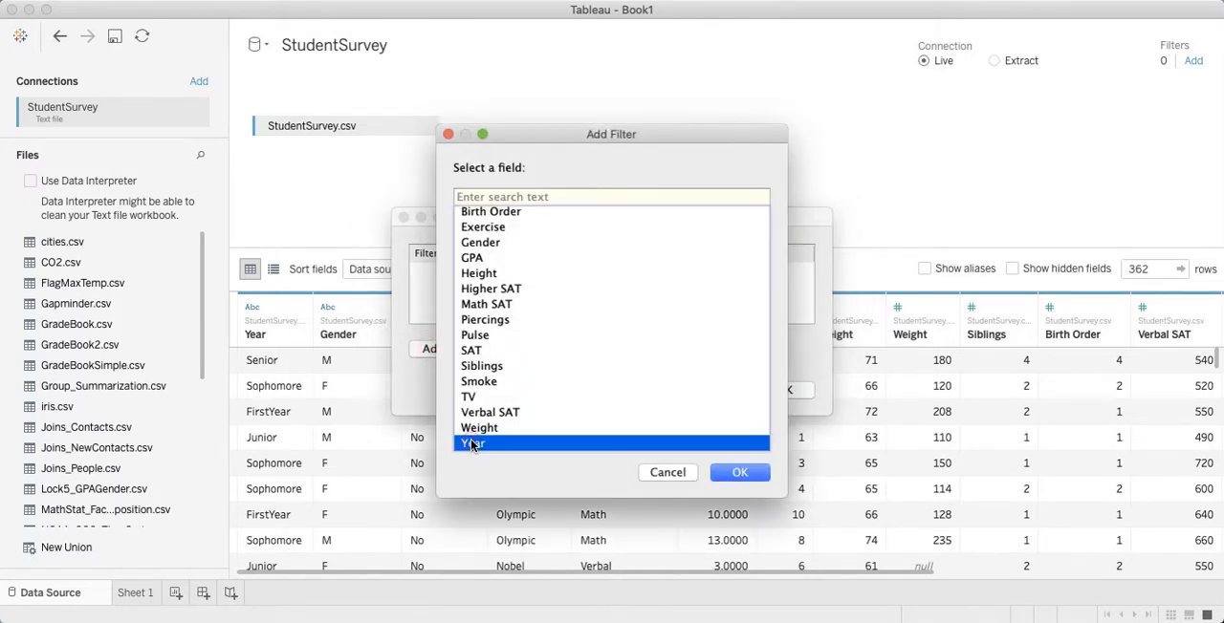
click(740, 472)
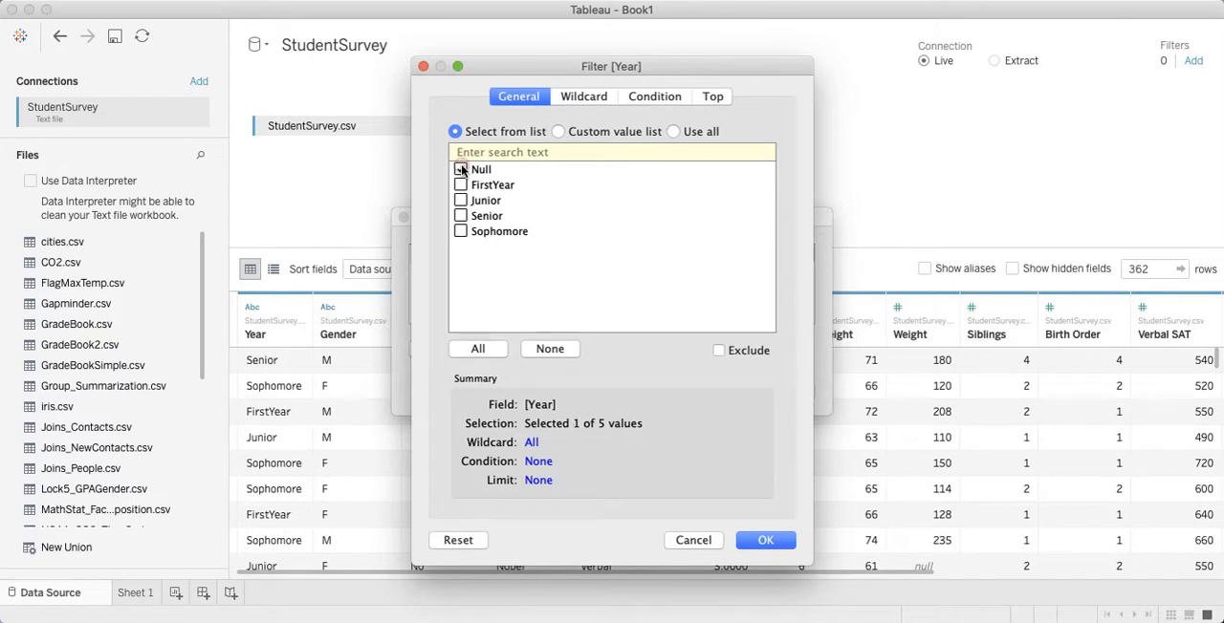
click(718, 351)
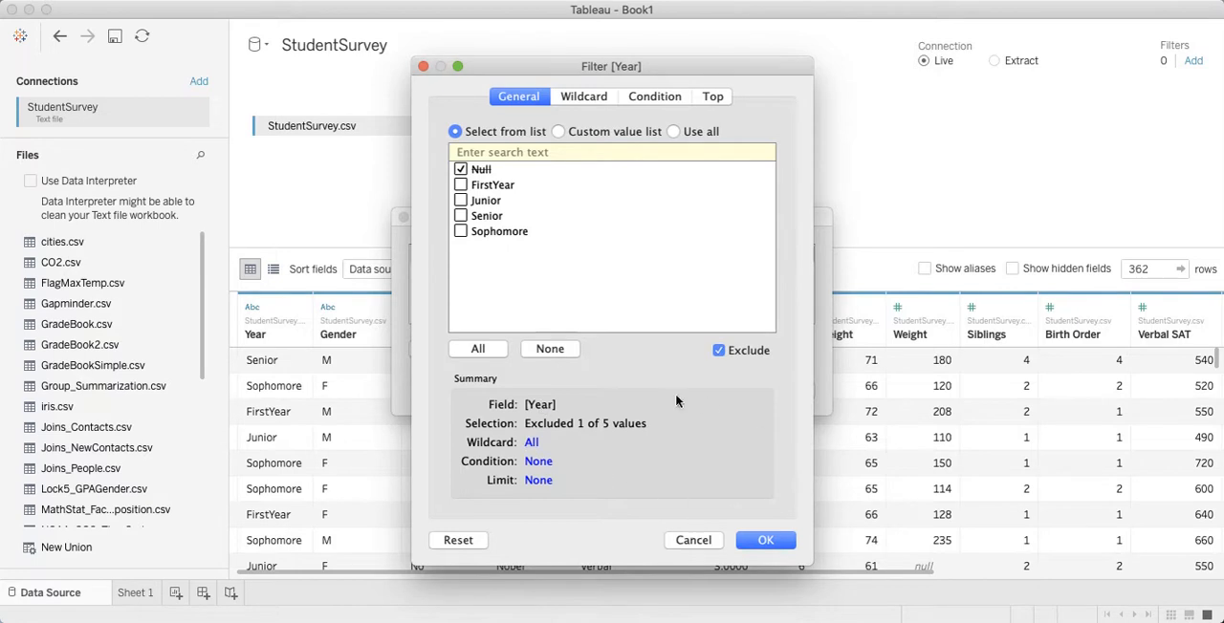
click(771, 542)
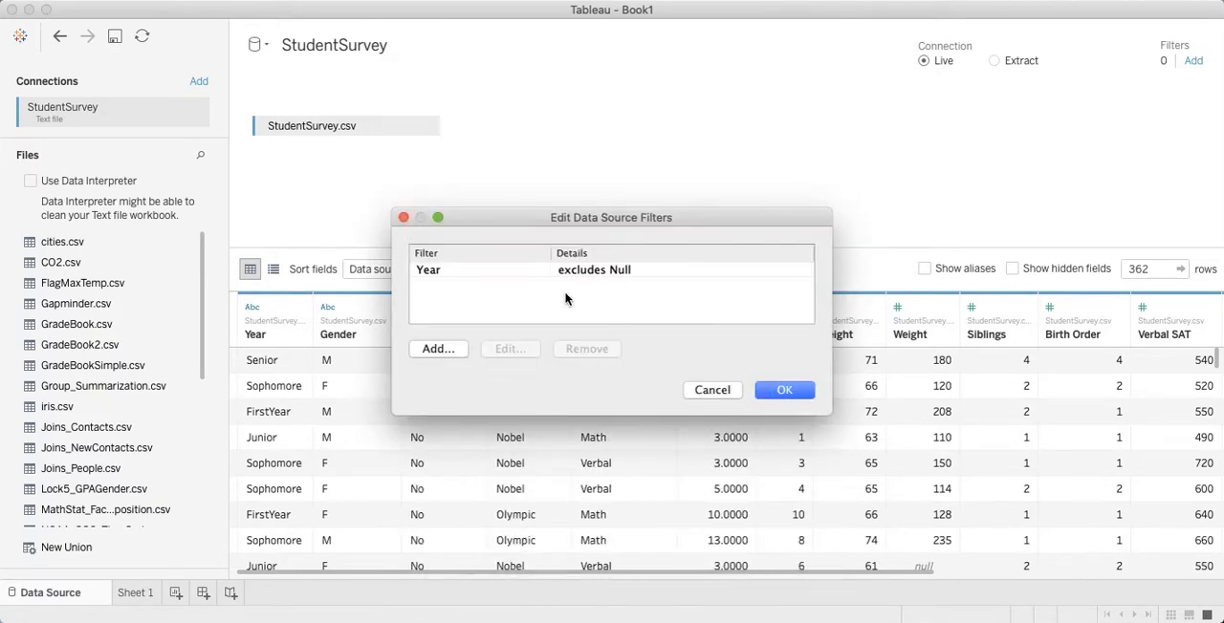
click(781, 389)
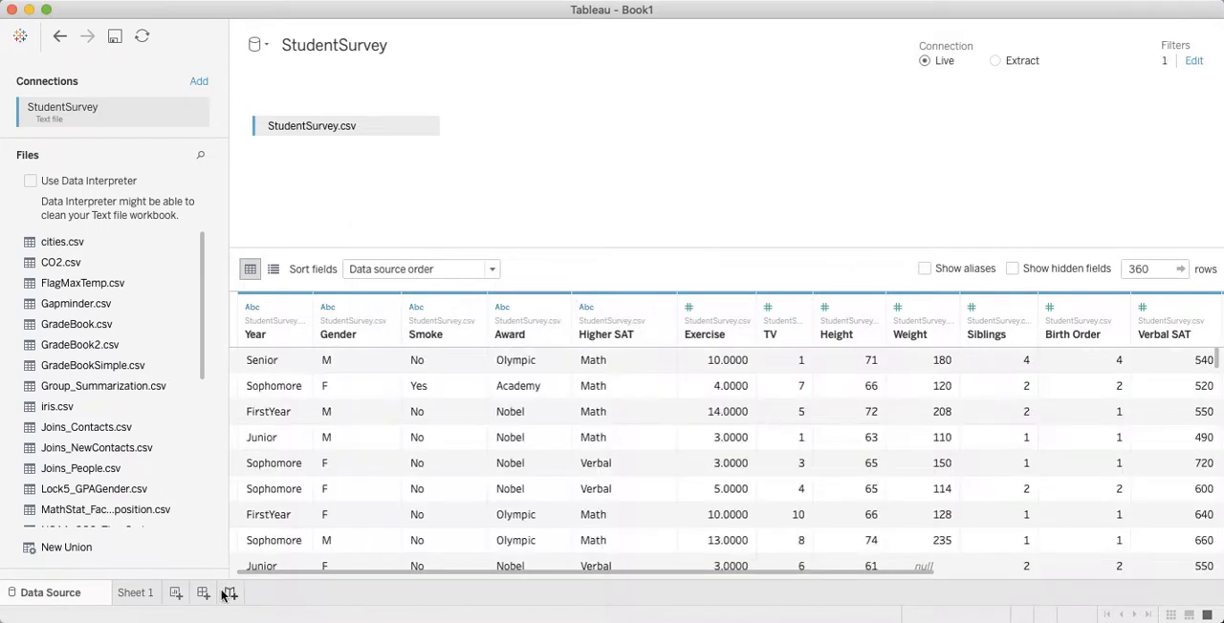
click(134, 593)
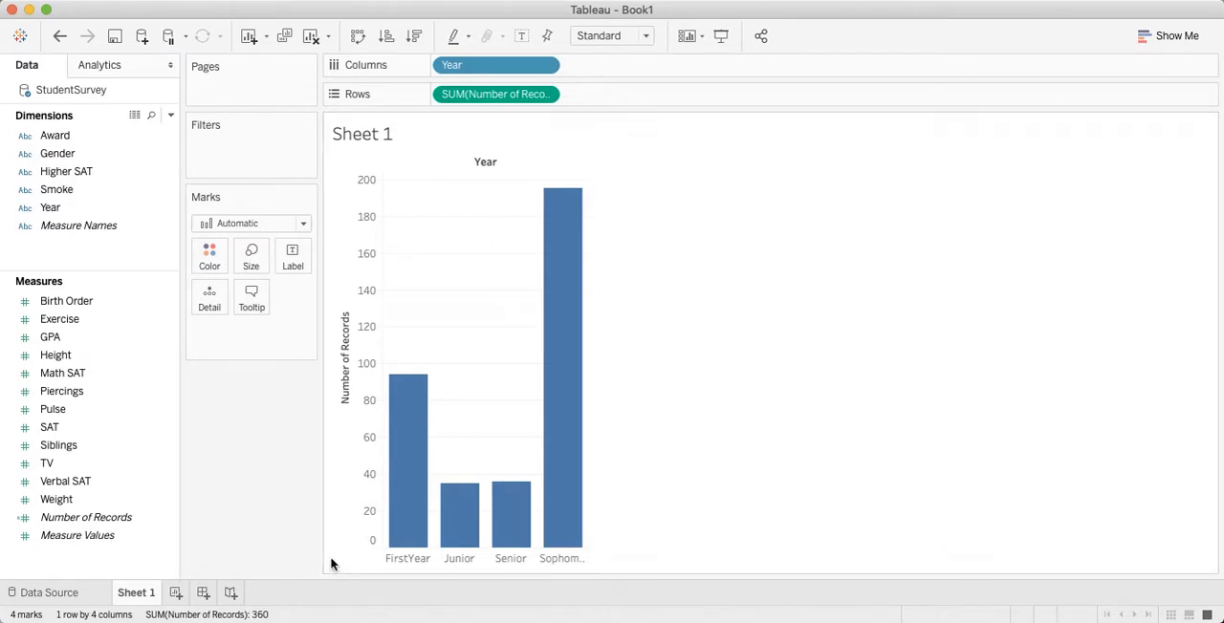
Step: Give the FirstYear member of the Year field the alias "First Year" in the data source, and return to Sheet 1
click(52, 593)
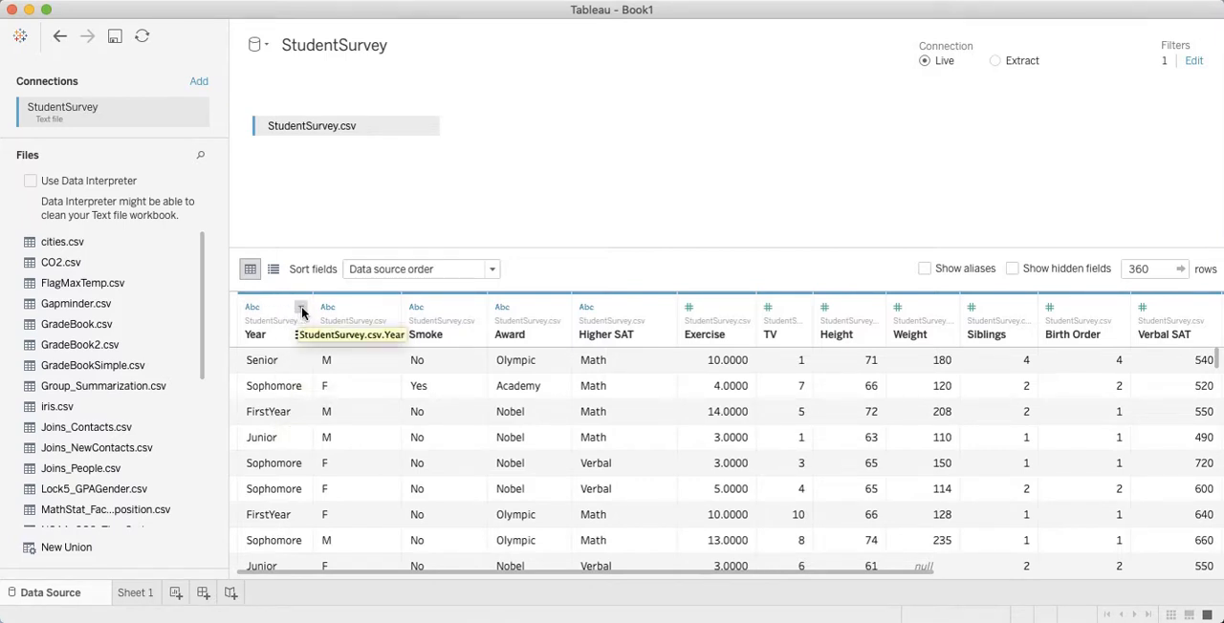
click(301, 311)
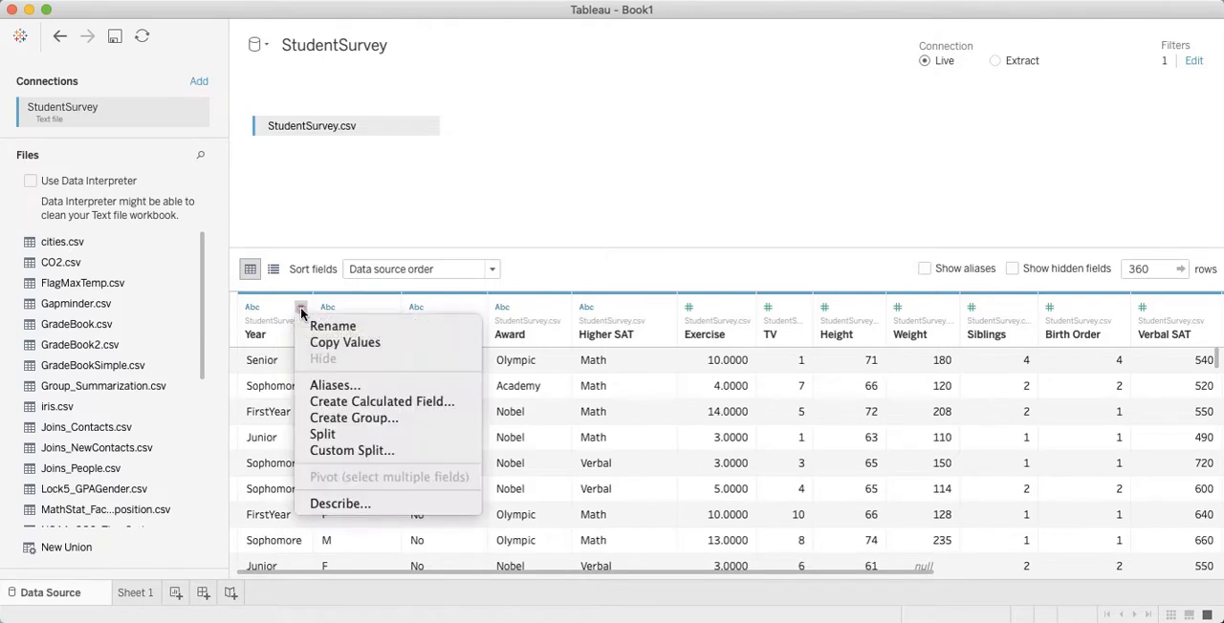
click(331, 387)
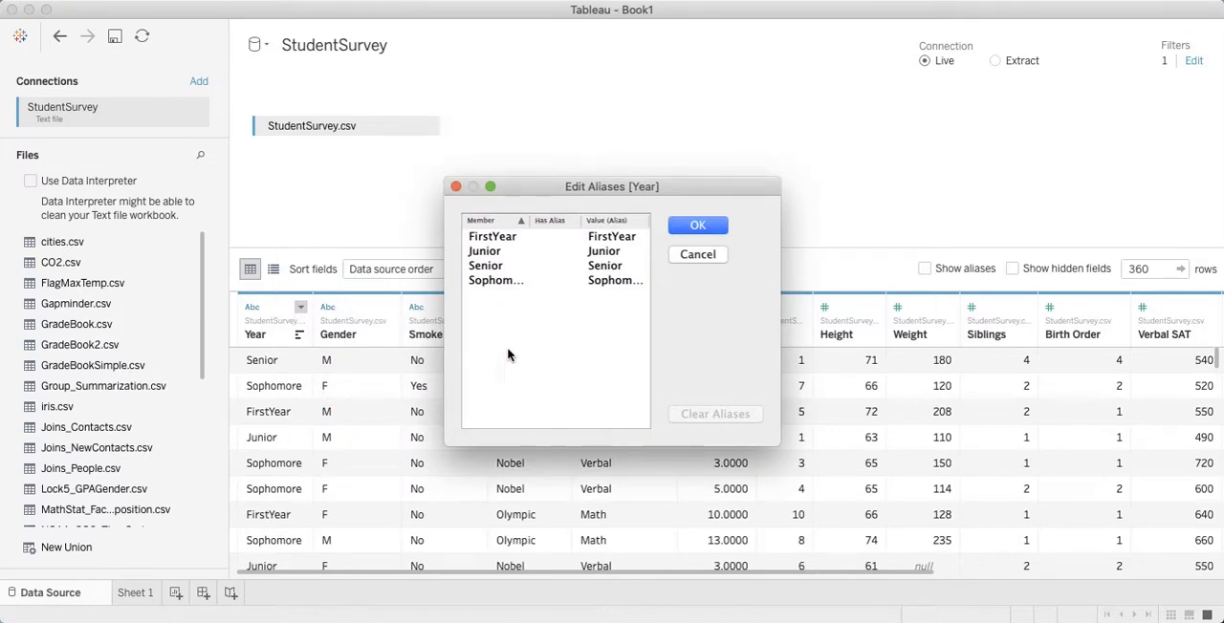
double_click(609, 241)
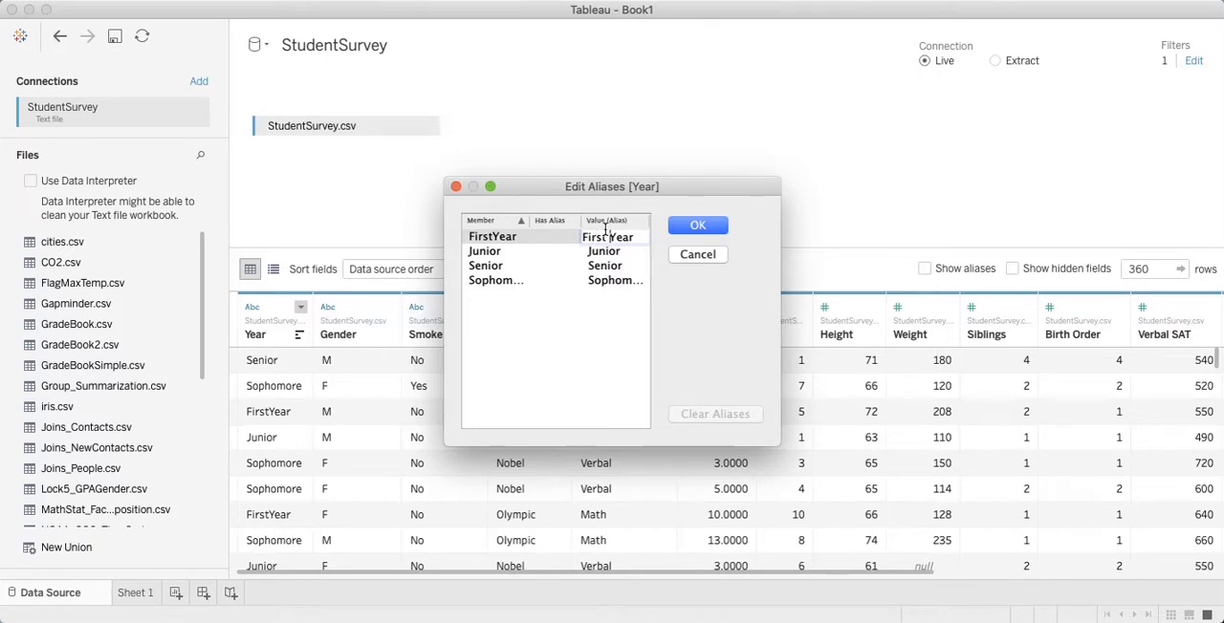
click(690, 229)
click(693, 228)
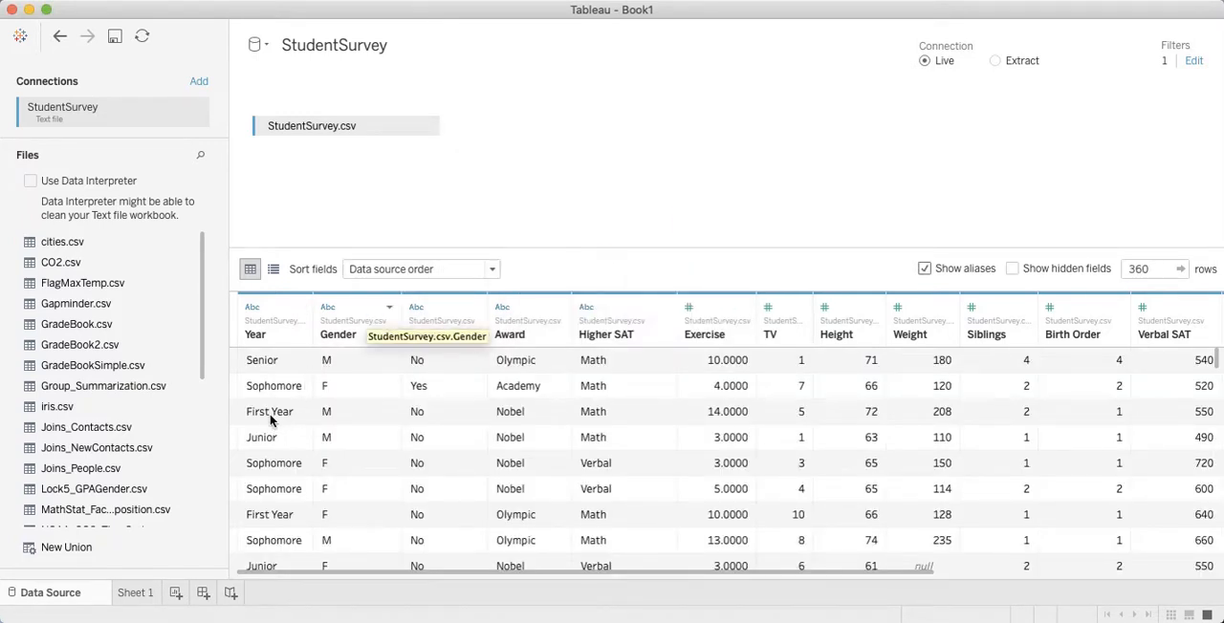
click(134, 593)
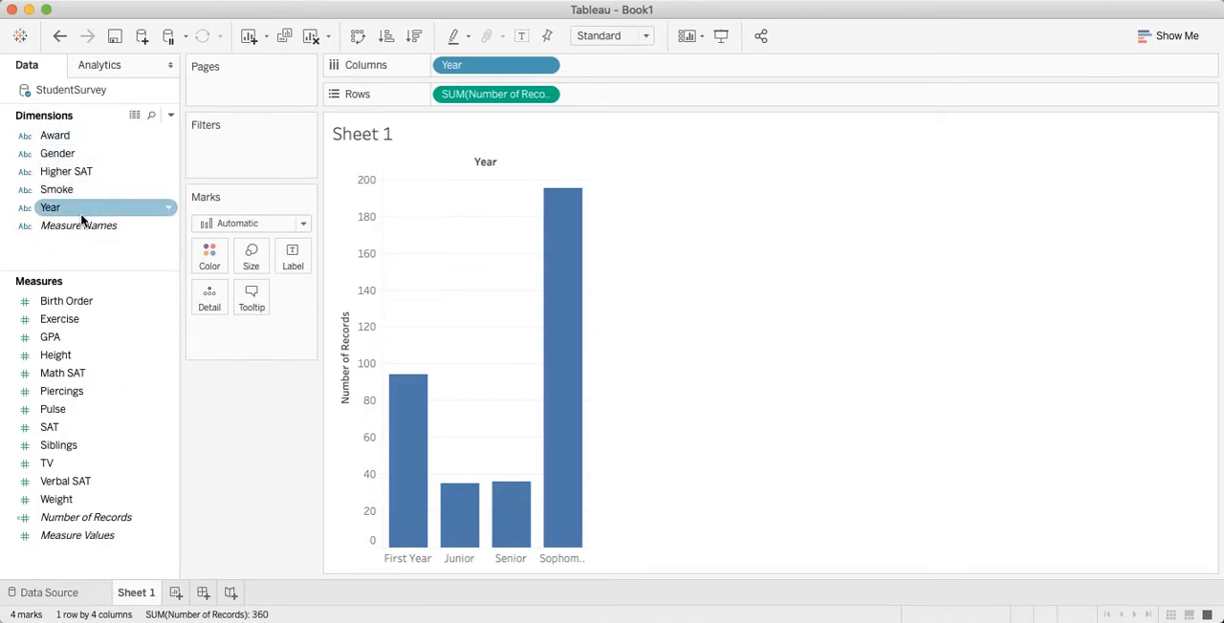
Step: Set the Year dimension's default sort to Manual, with Sophomore placed between First Year and Junior
click(170, 211)
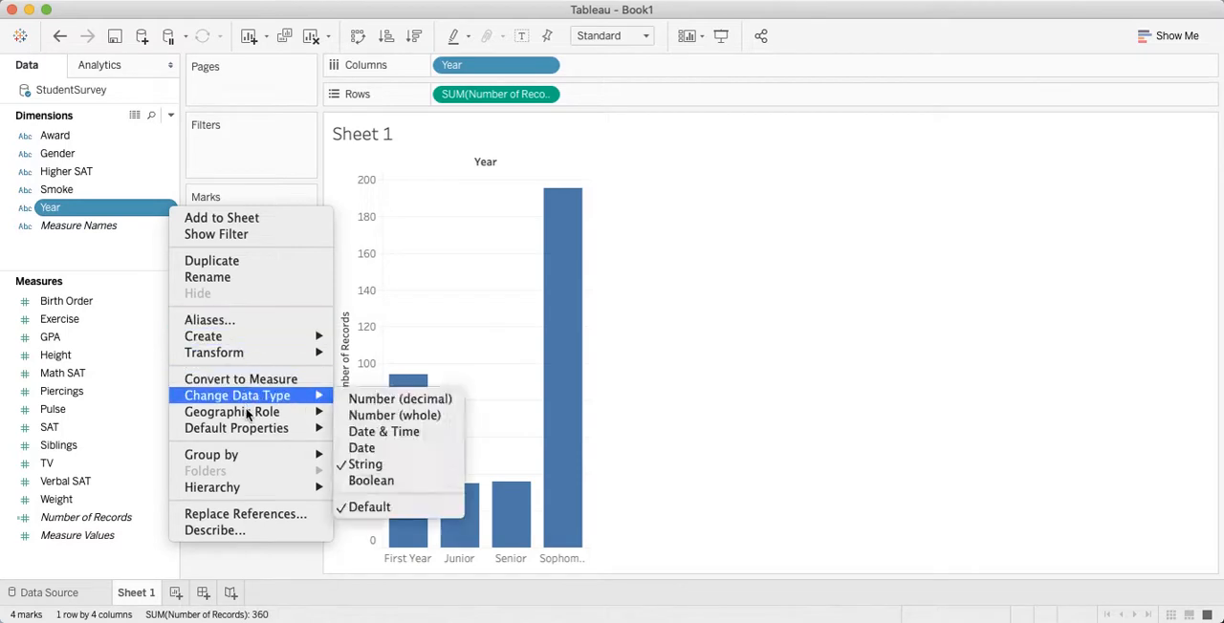
mouse_move(246, 461)
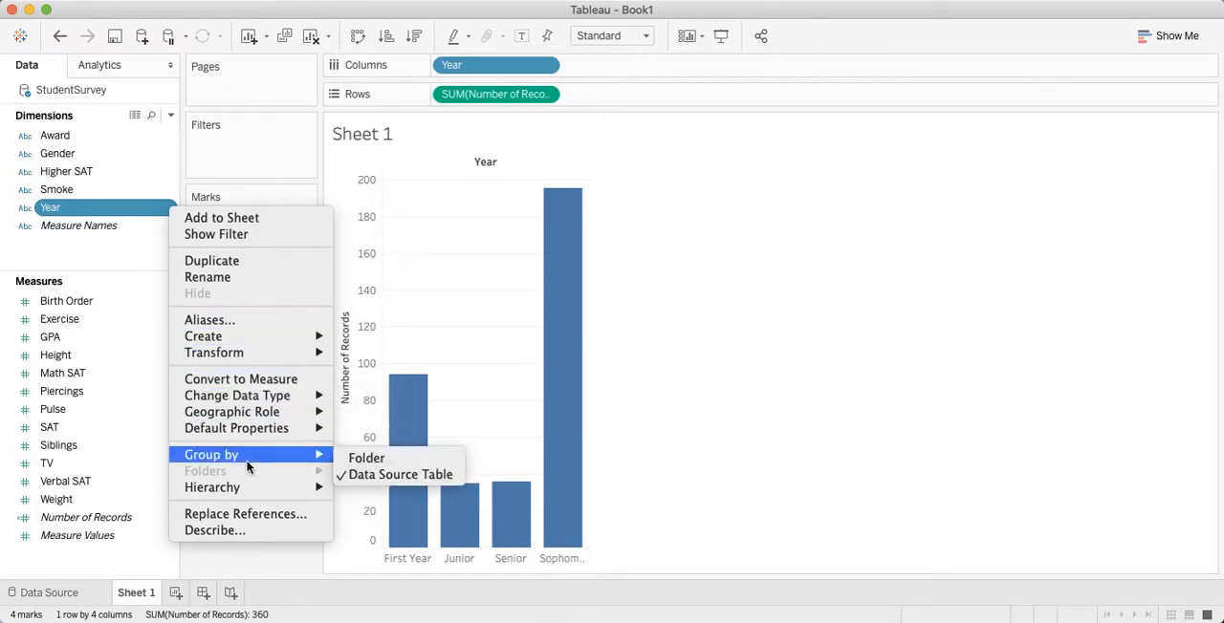
mouse_move(256, 434)
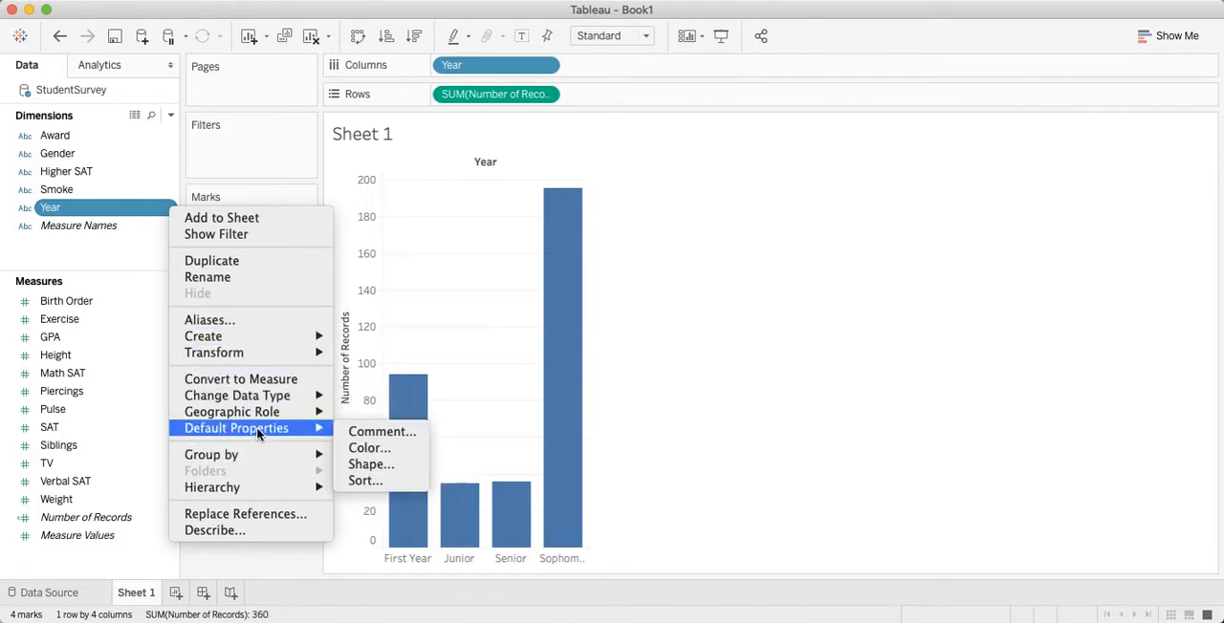
click(394, 480)
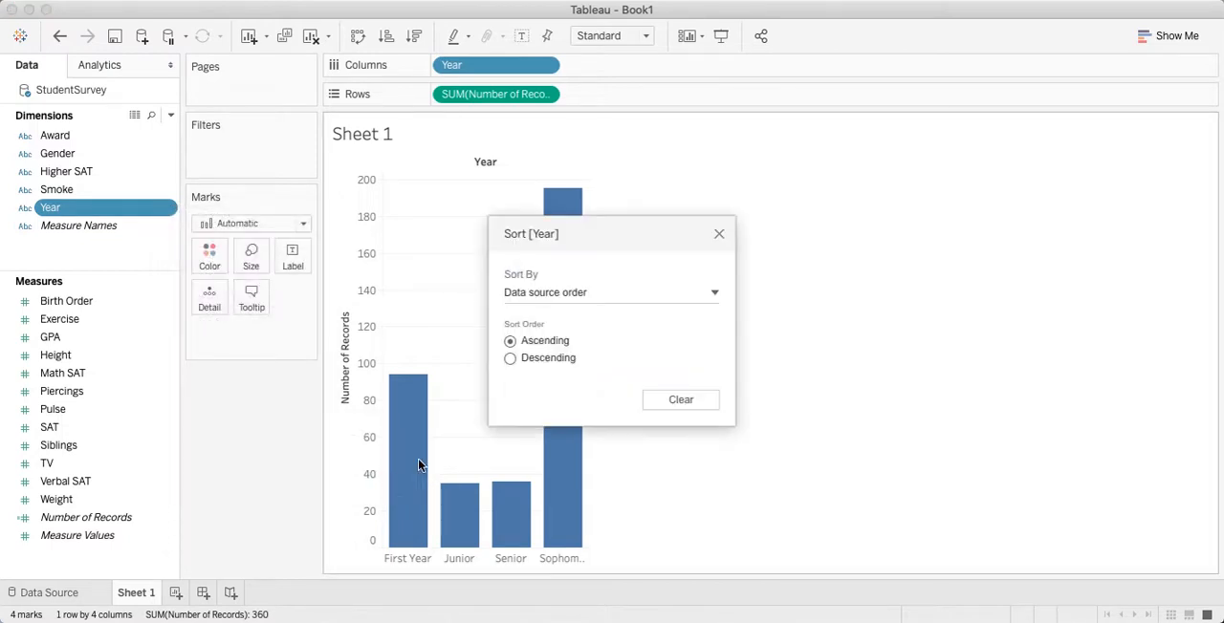
click(715, 296)
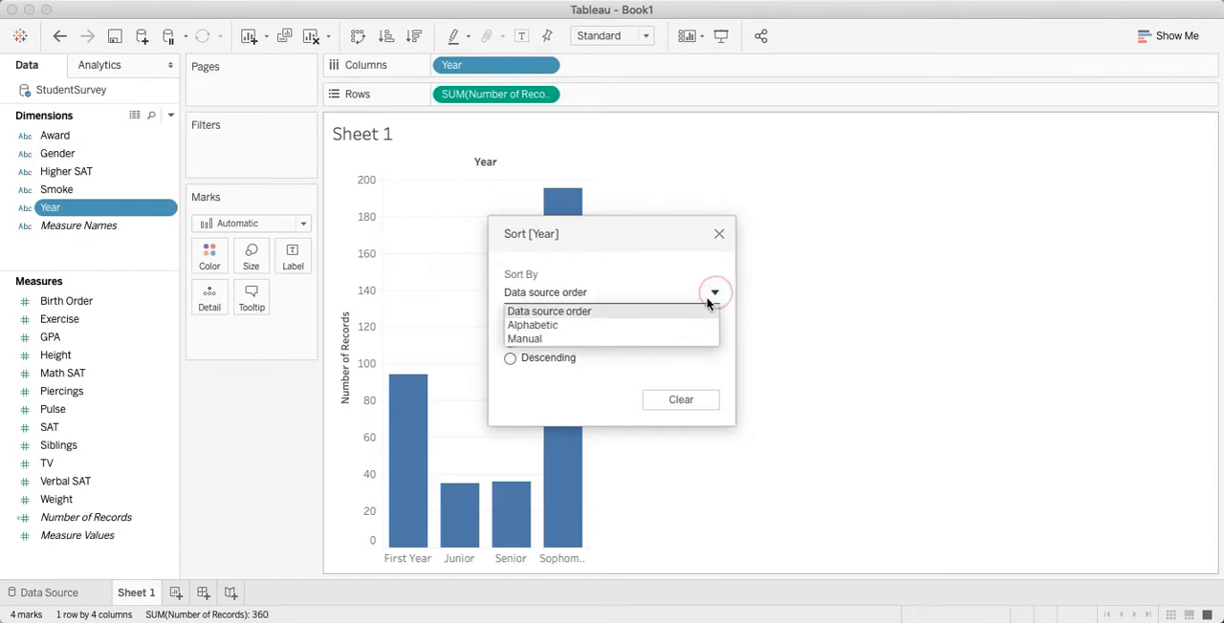
click(666, 339)
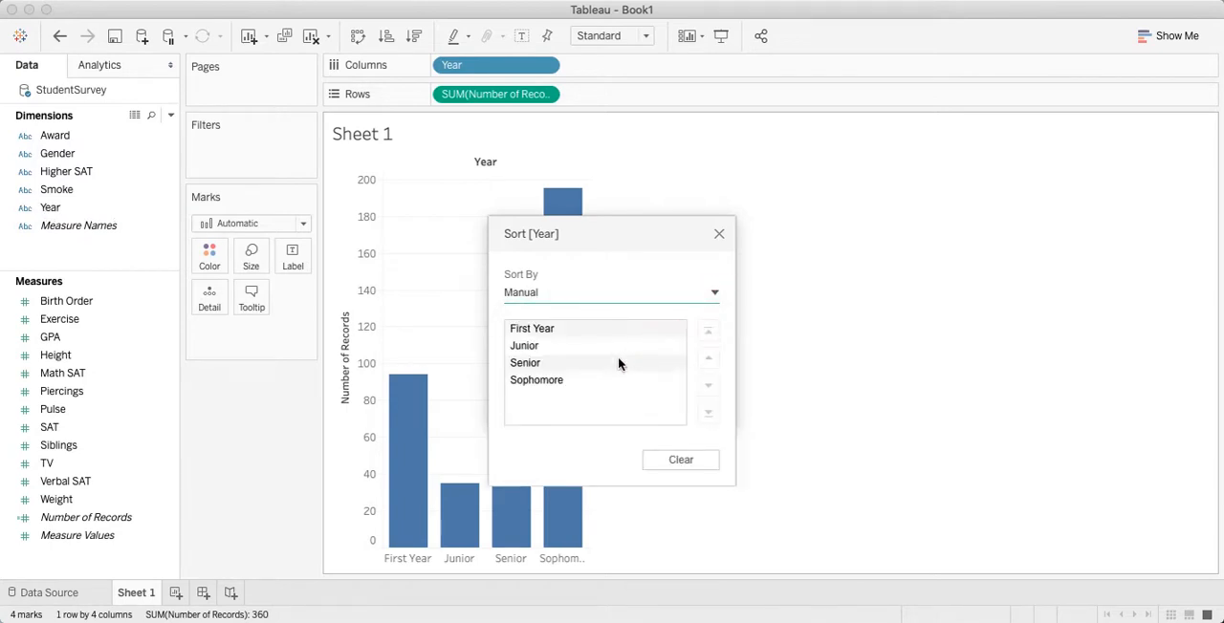
click(577, 380)
drag(577, 379, 577, 332)
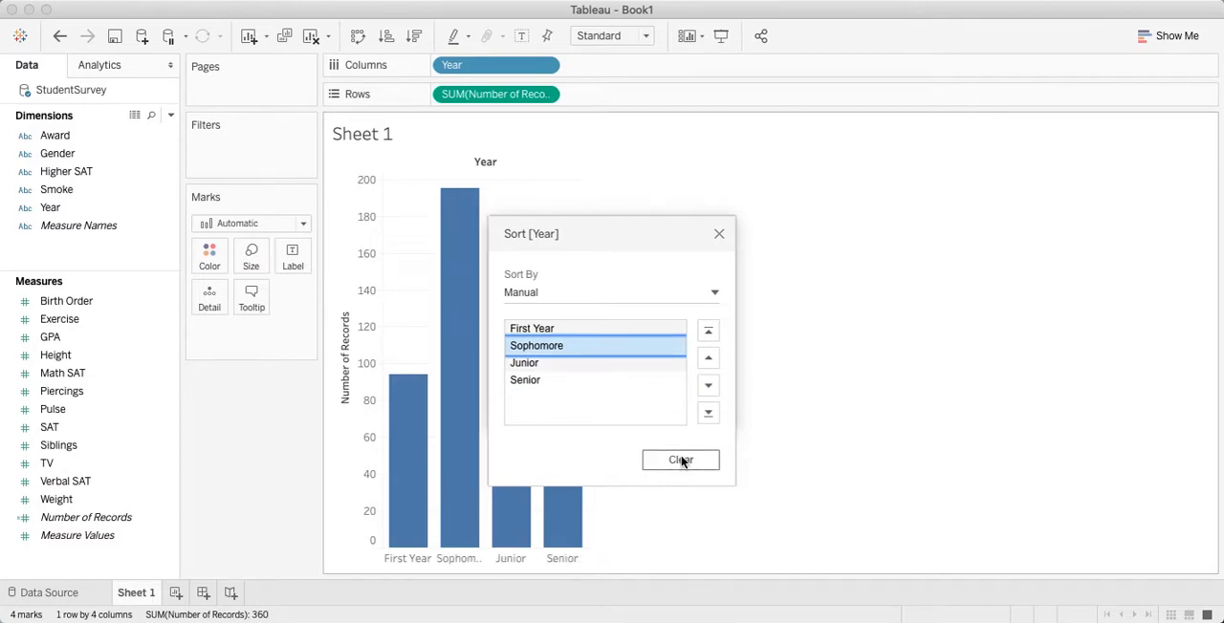
click(719, 234)
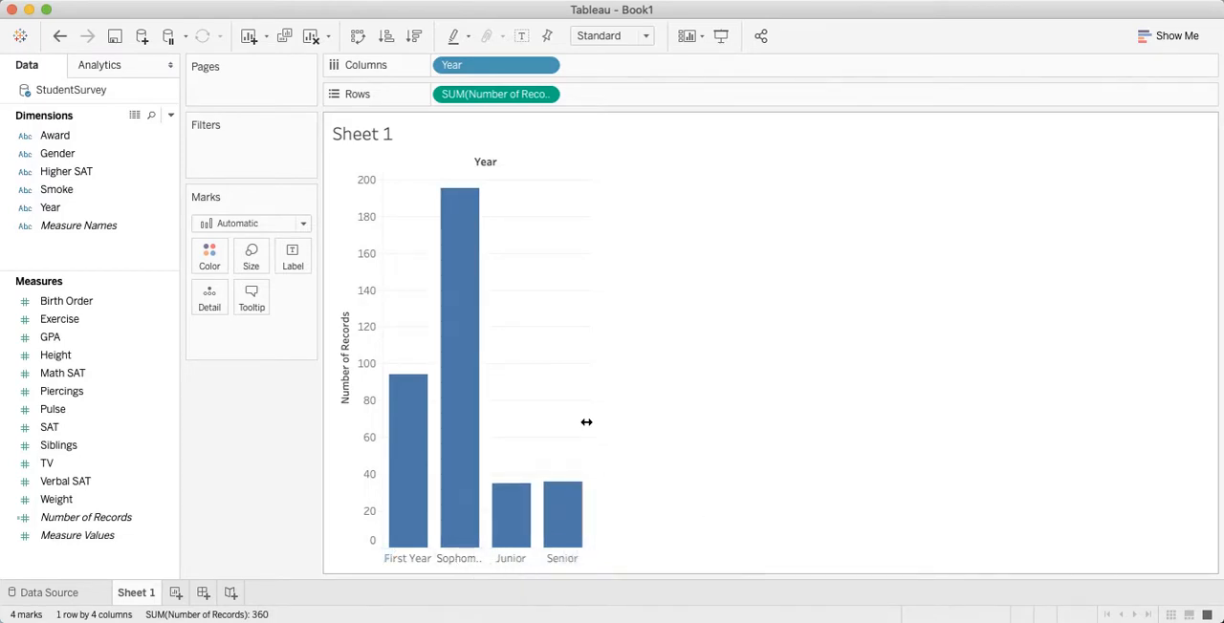
Step: Widen the bar chart until the Sophomore label fits, and retitle the vertical axis "Number of Students"
drag(586, 422, 597, 423)
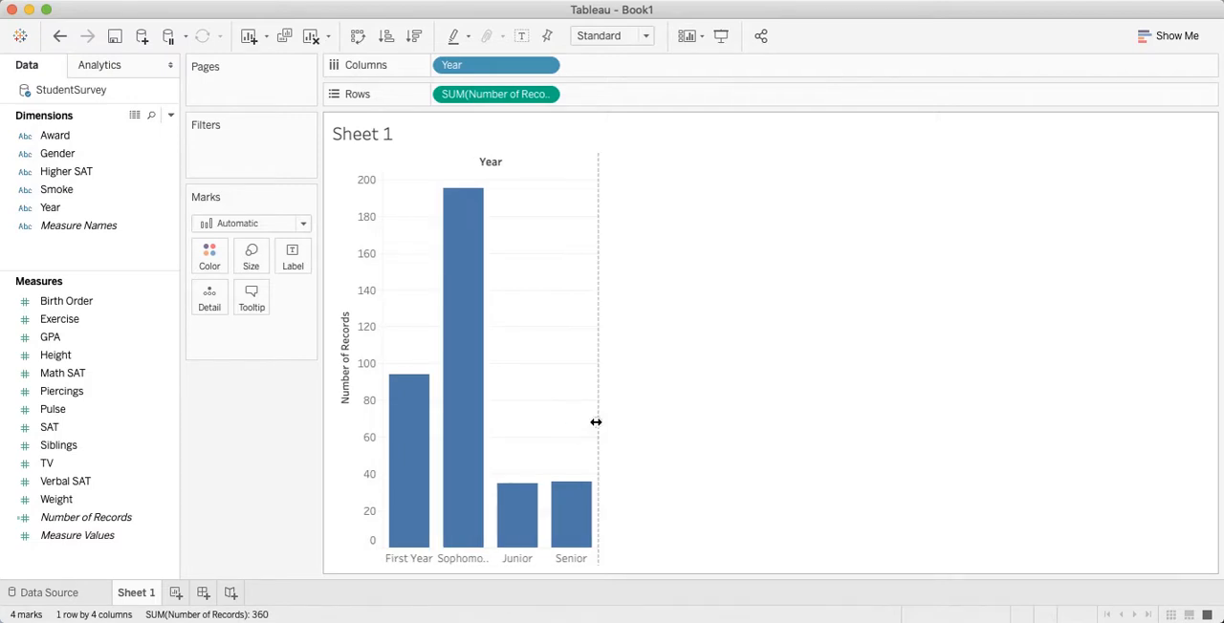
drag(597, 421, 613, 421)
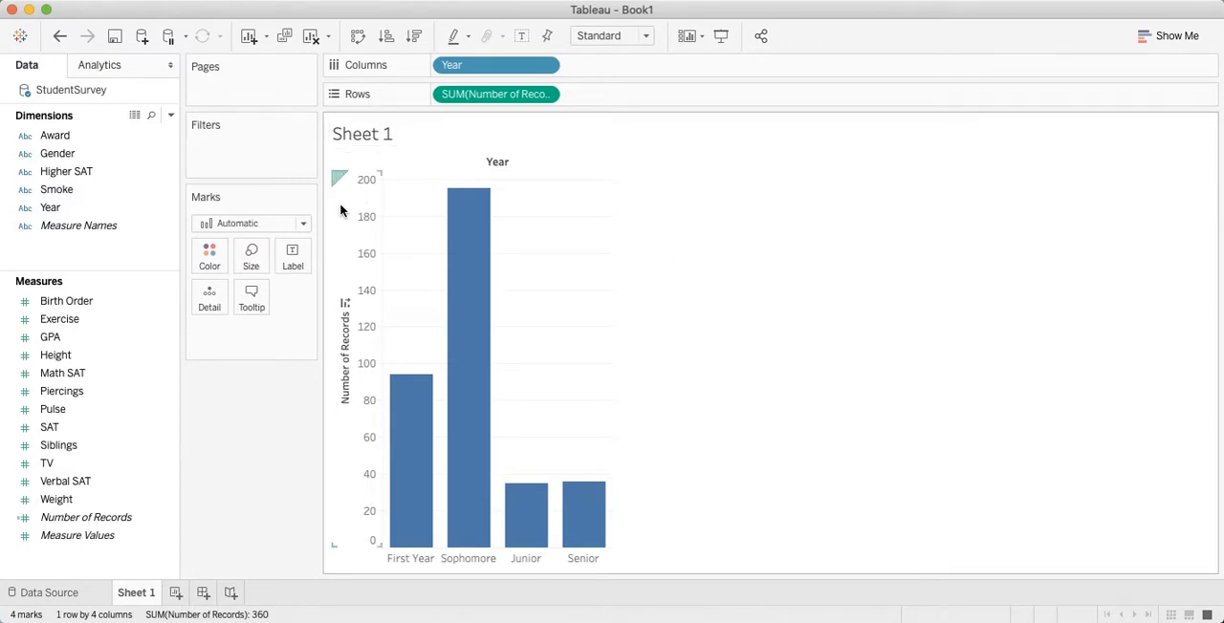
double_click(346, 370)
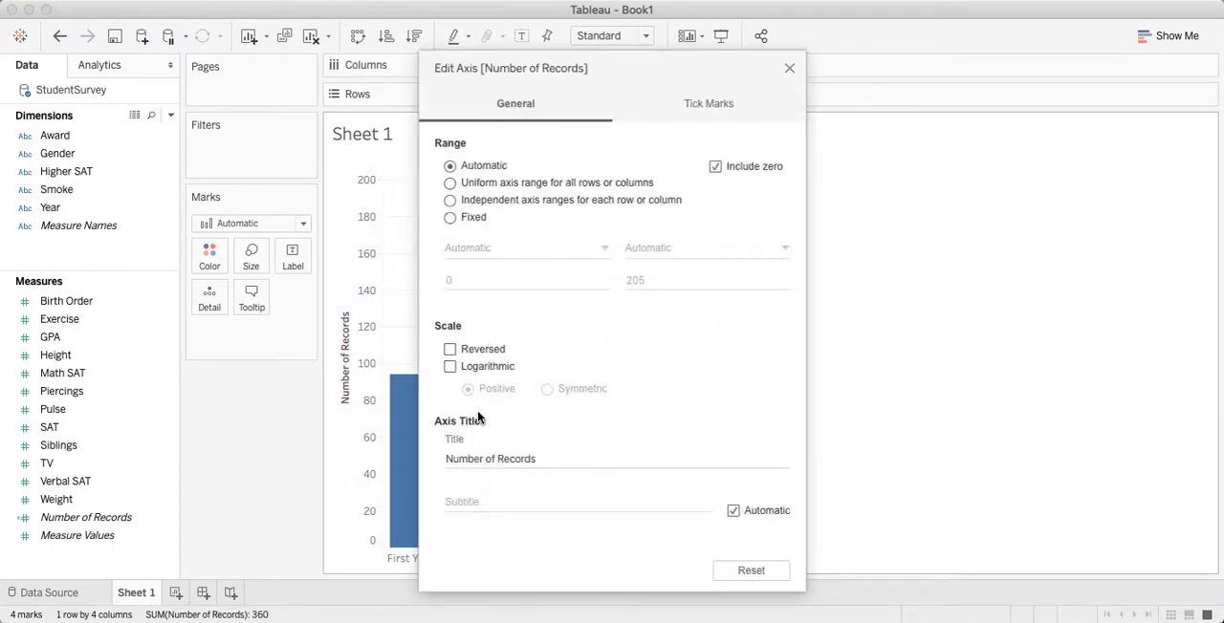
triple_click(506, 459)
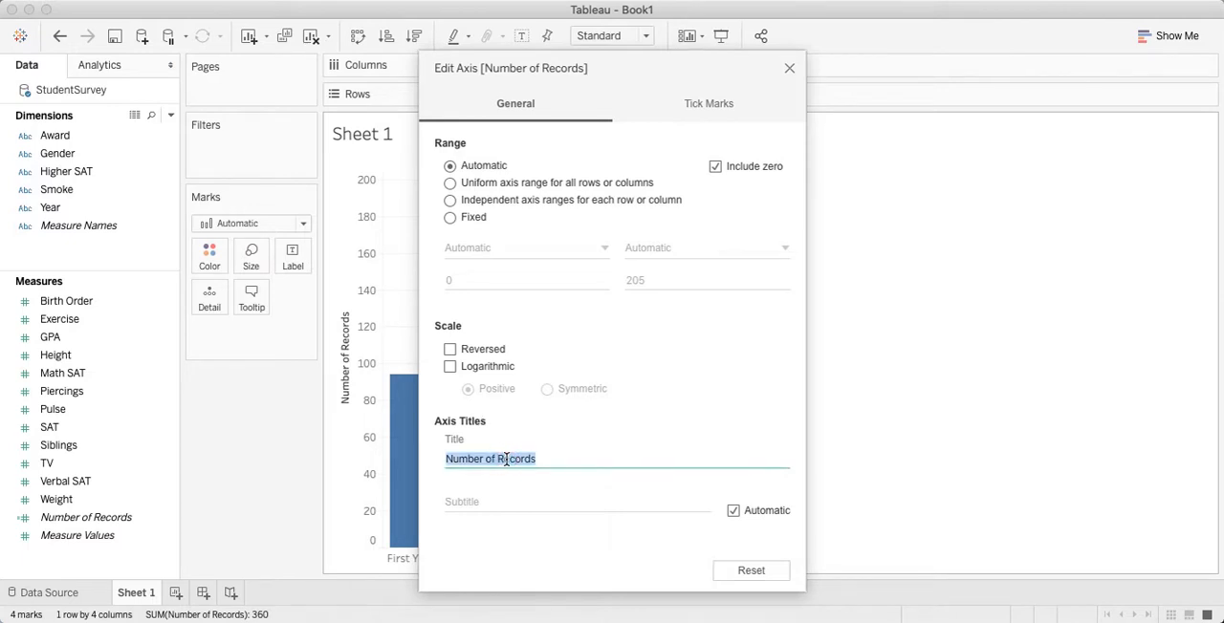
key(BackSpace)
text(Number of)
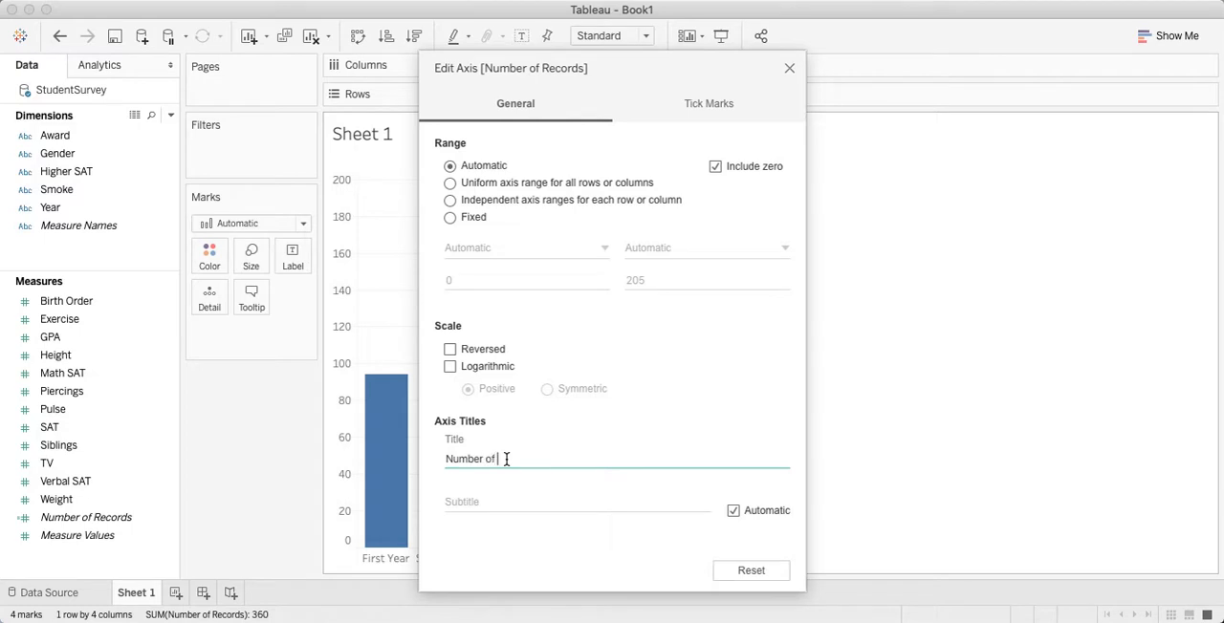
text( Students)
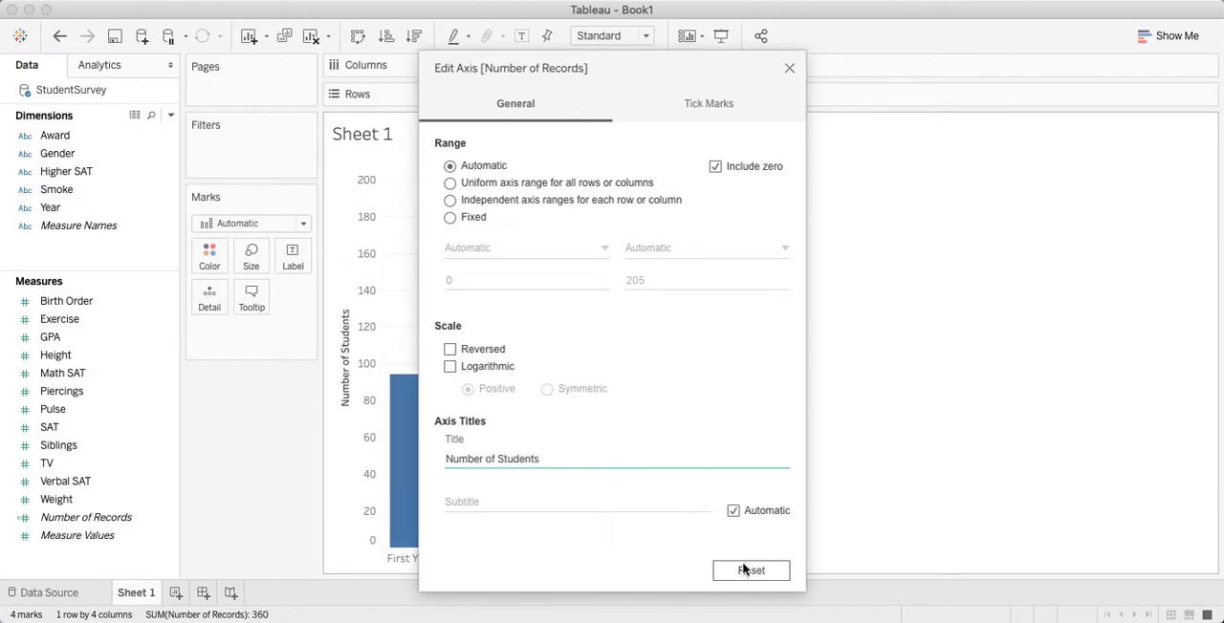
click(789, 69)
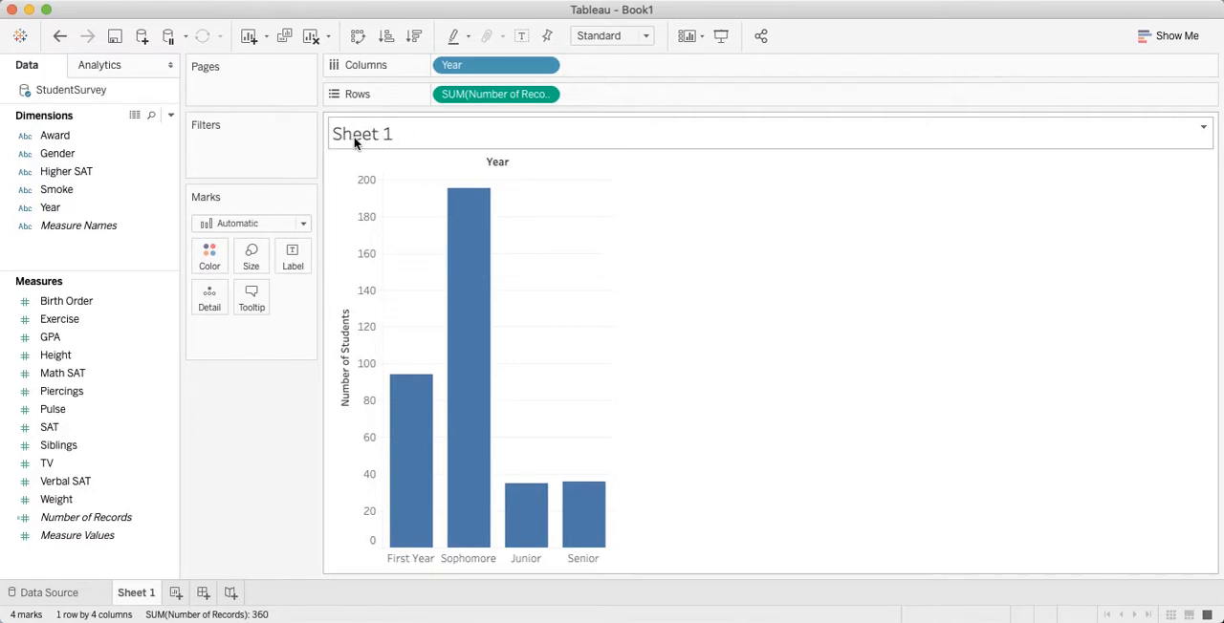
Step: Rename the Sheet 1 worksheet as "Barchart of student records by Year"
double_click(133, 593)
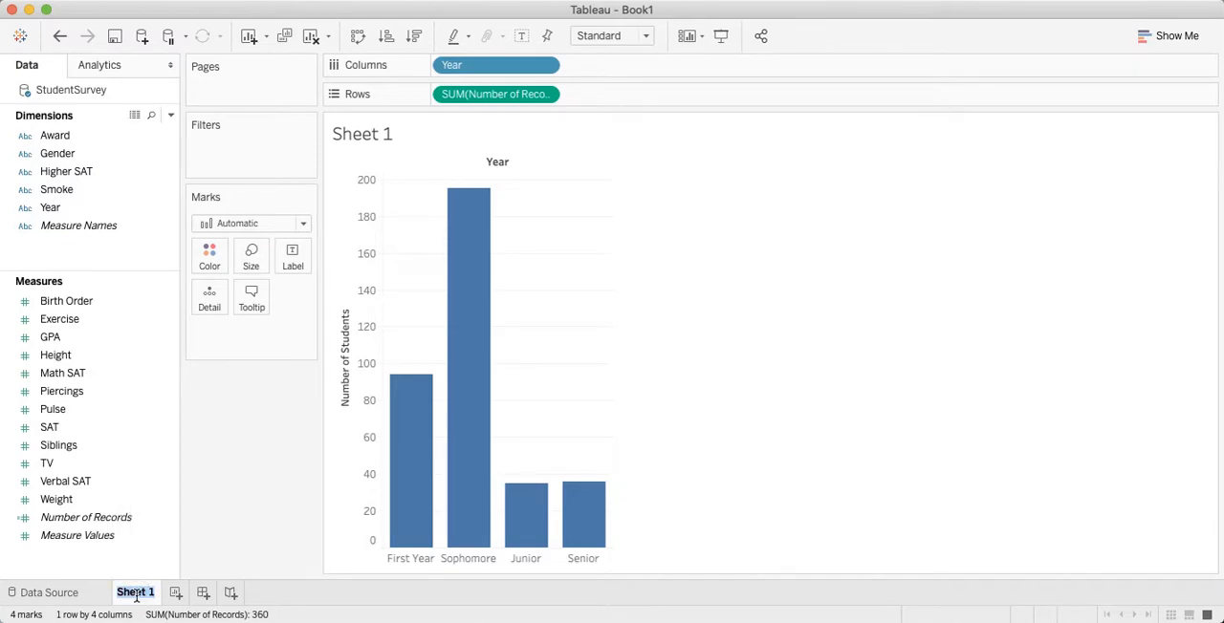
text(Bar char)
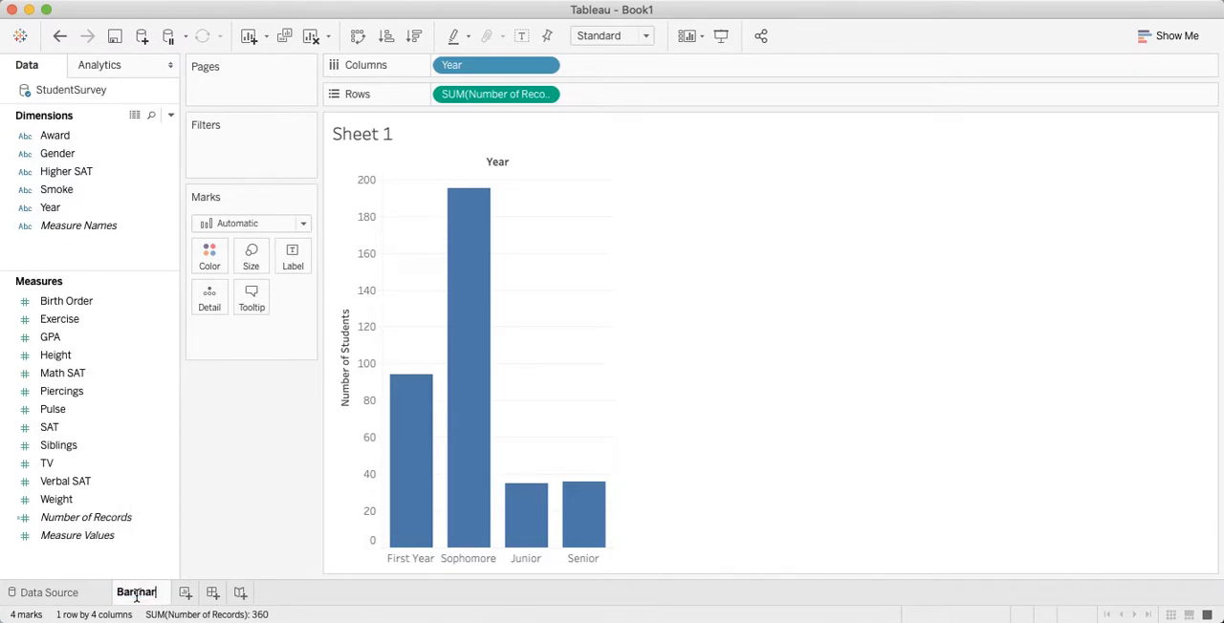
text(t of student )
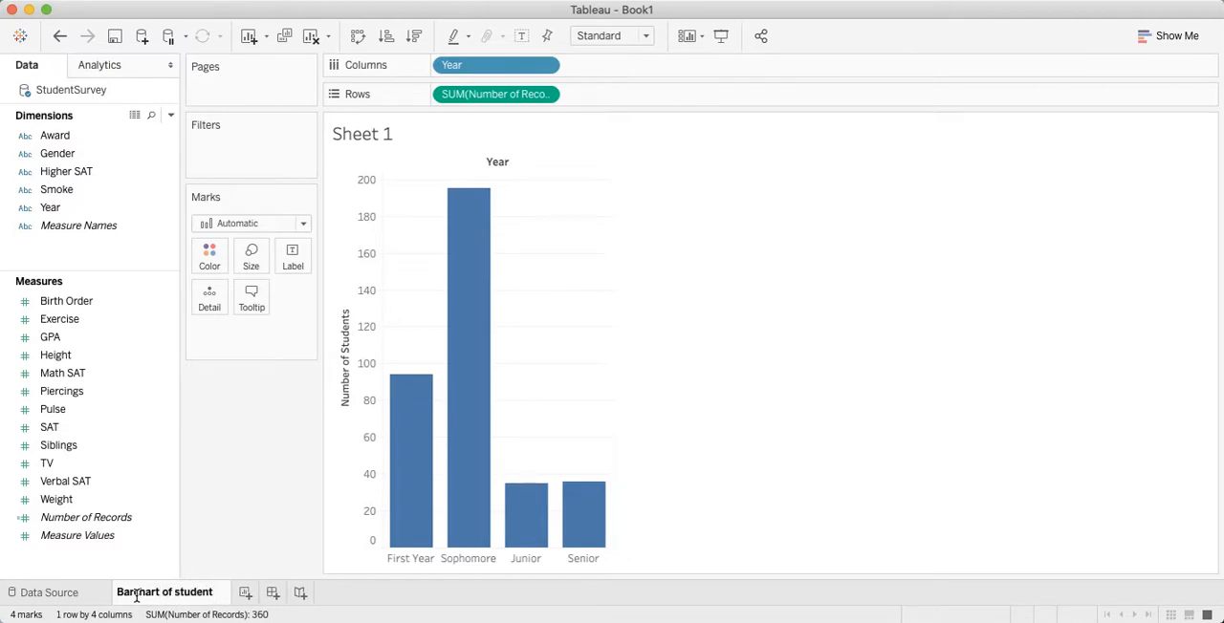
text(record)
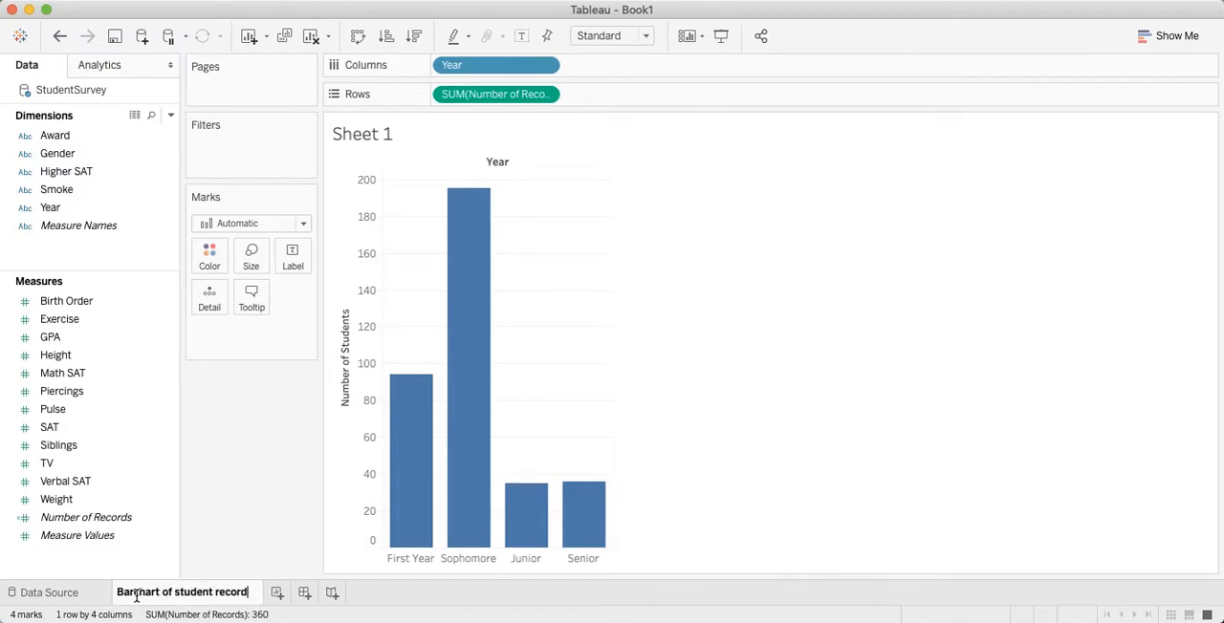
text(s by Year)
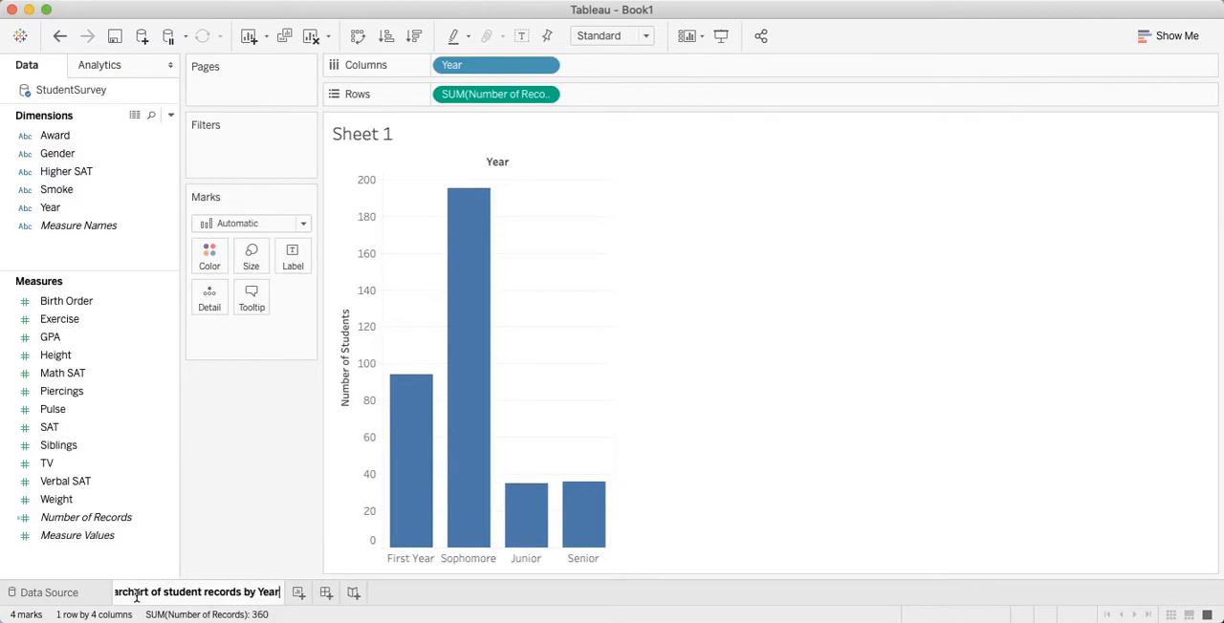
key(Return)
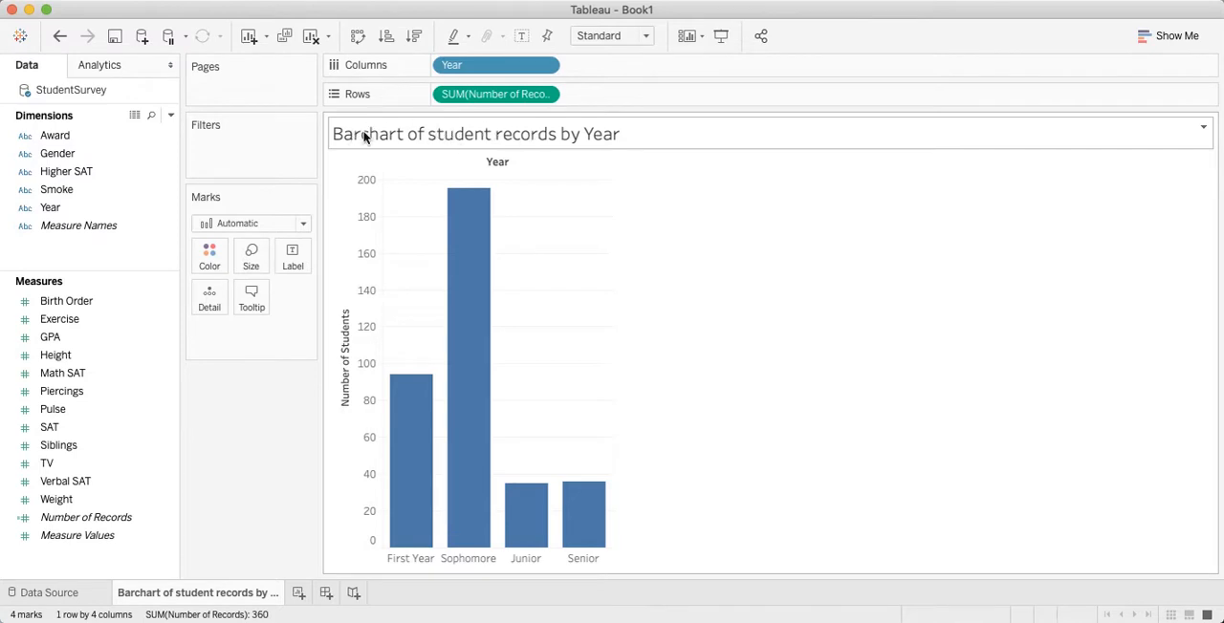
Step: Replace the sheet name placeholder in the chart's title with the text "Student Counts" and apply the change
double_click(463, 135)
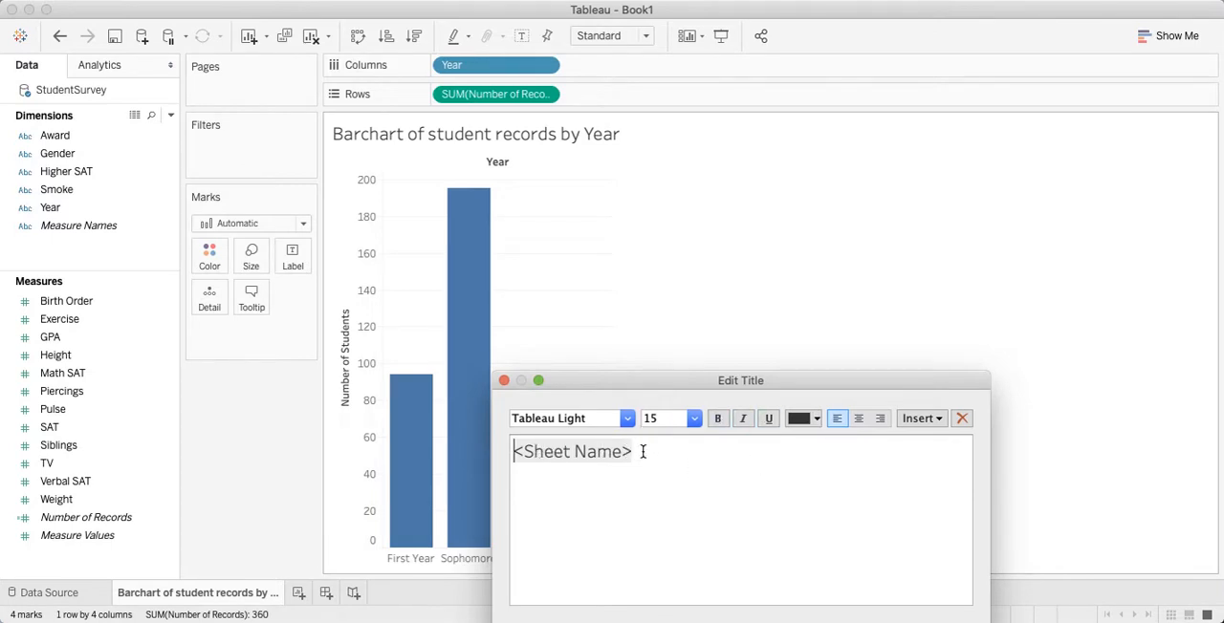
key(BackSpace)
key(BackSpace)
key(BackSpace)
key(BackSpace)
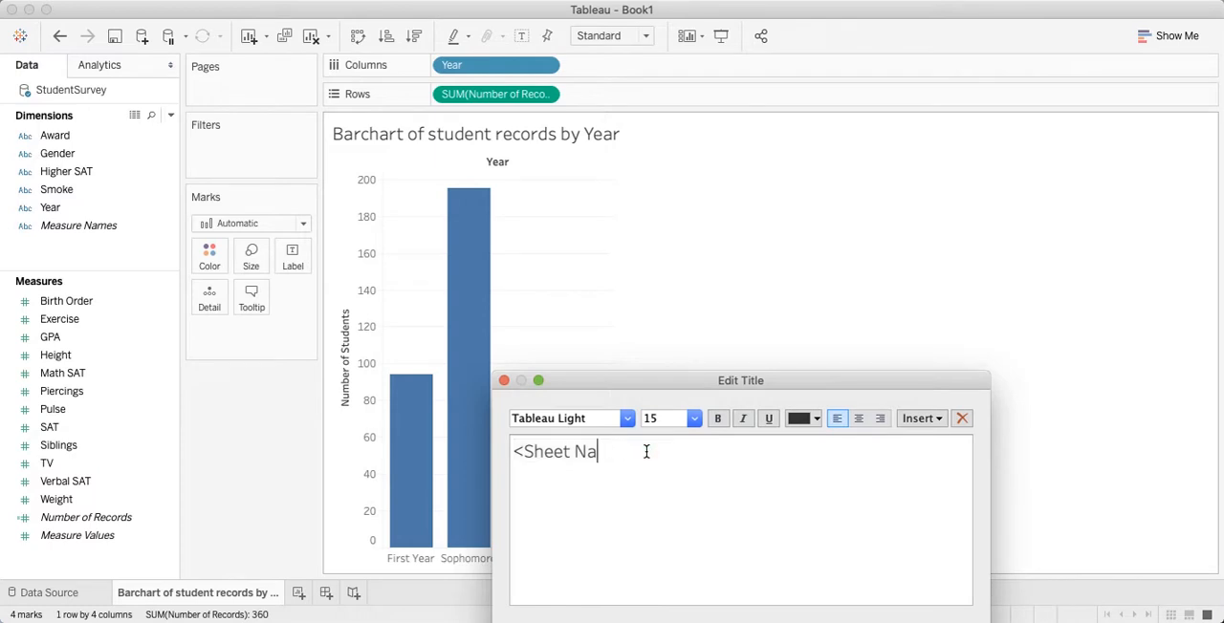
key(BackSpace)
key(BackSpace)
key(BackSpace)
key(BackSpace)
key(BackSpace)
key(BackSpace)
key(BackSpace)
key(BackSpace)
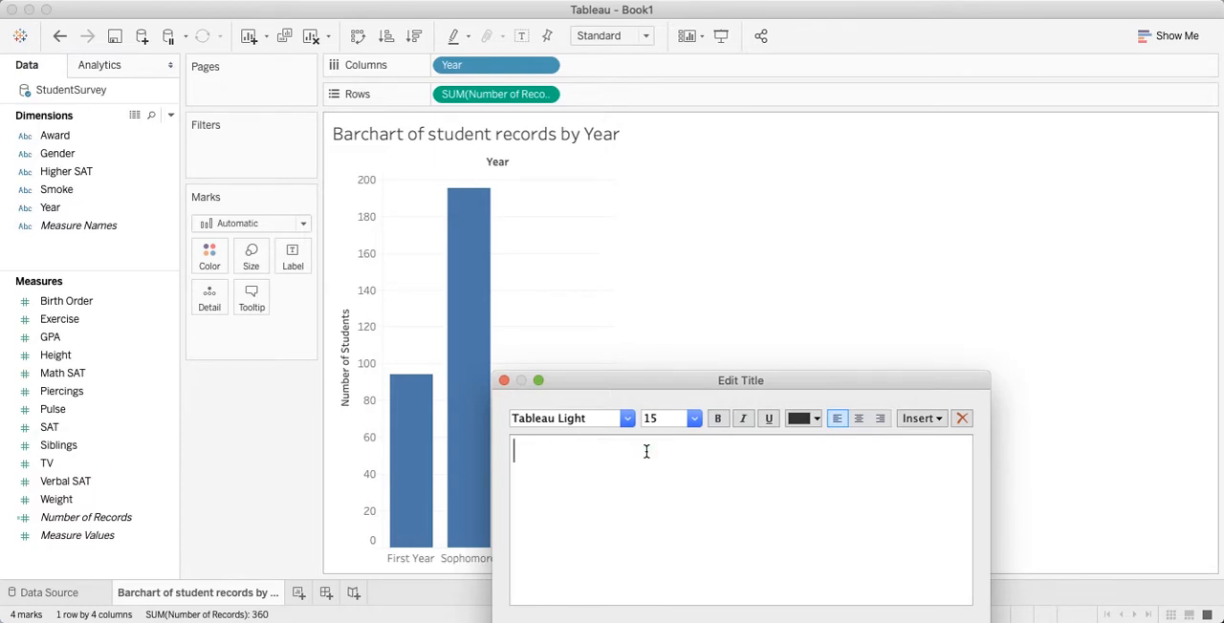
text(Student Counts)
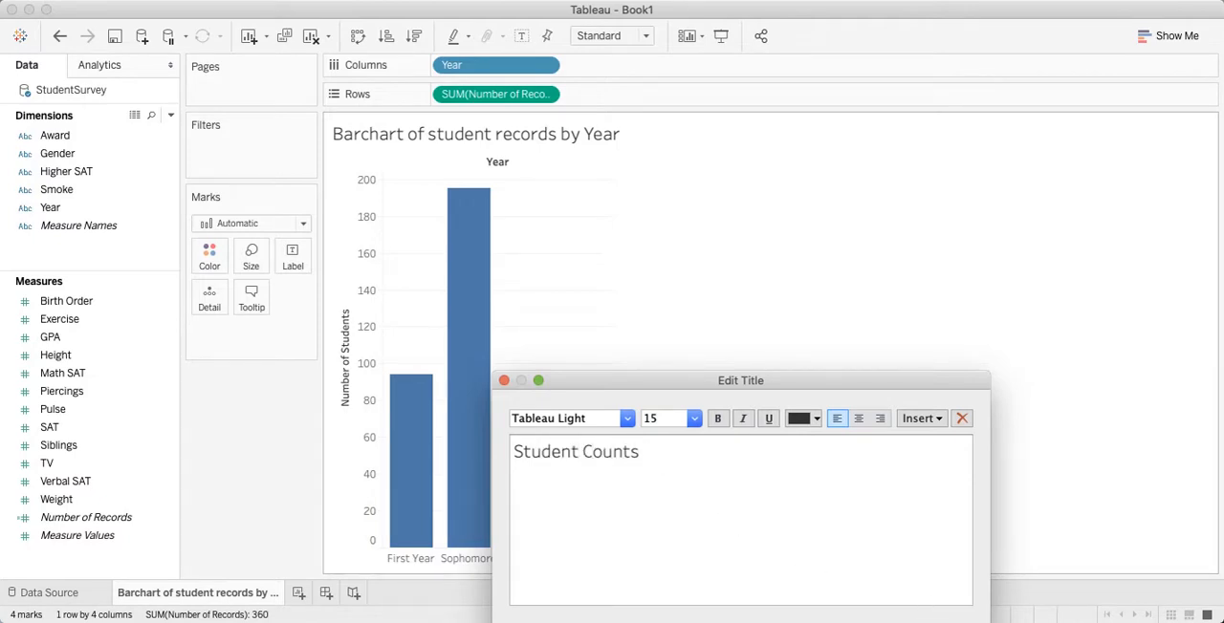
click(934, 622)
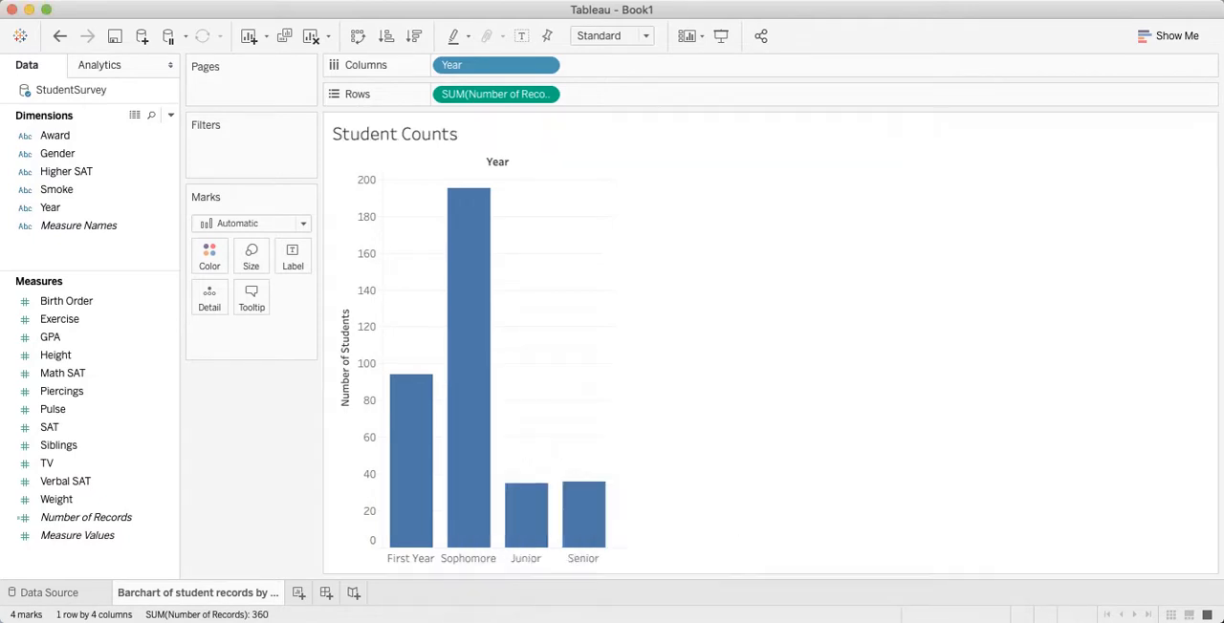